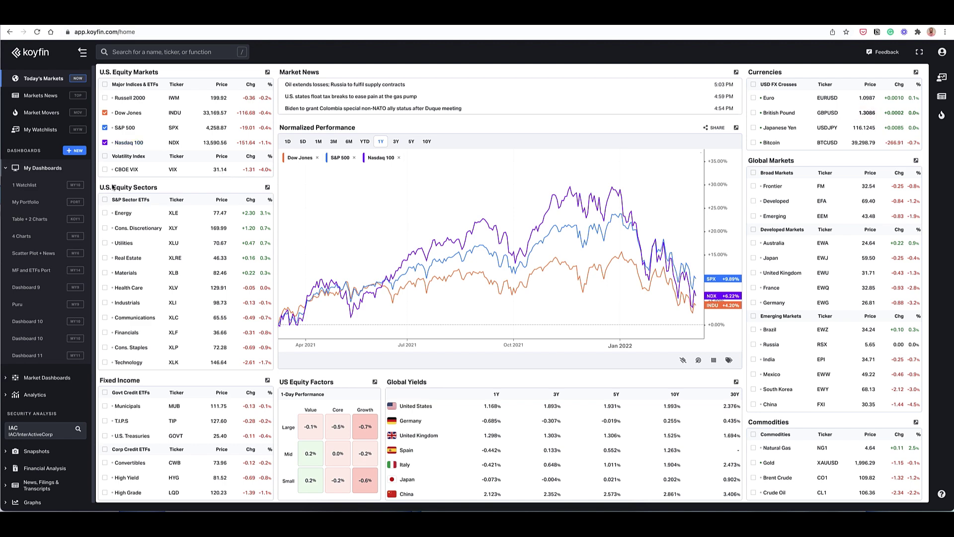
- Load the Standard template into the 1 Watchlist table, replacing the current view
left_click(28, 185)
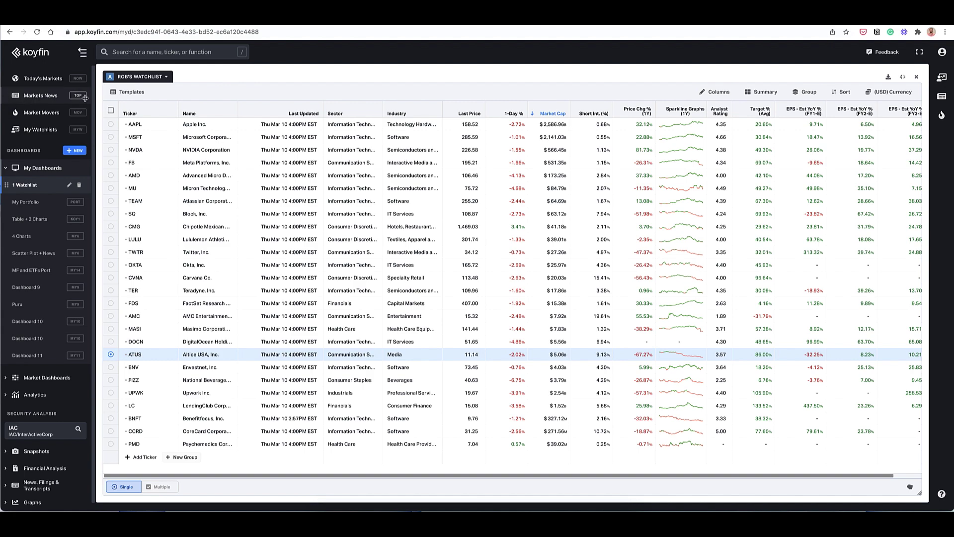
left_click(120, 96)
left_click(128, 127)
left_click(581, 322)
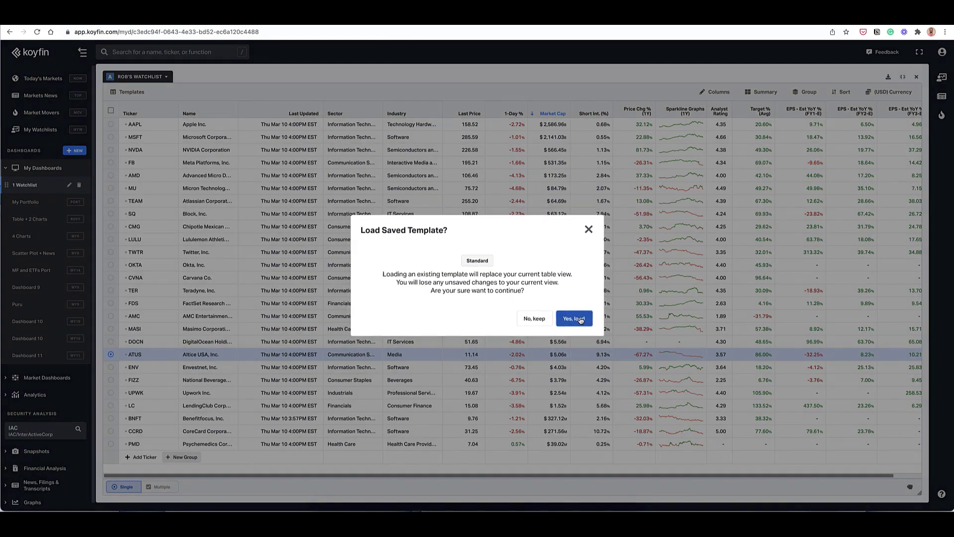
scroll(827, 121, "right", 2)
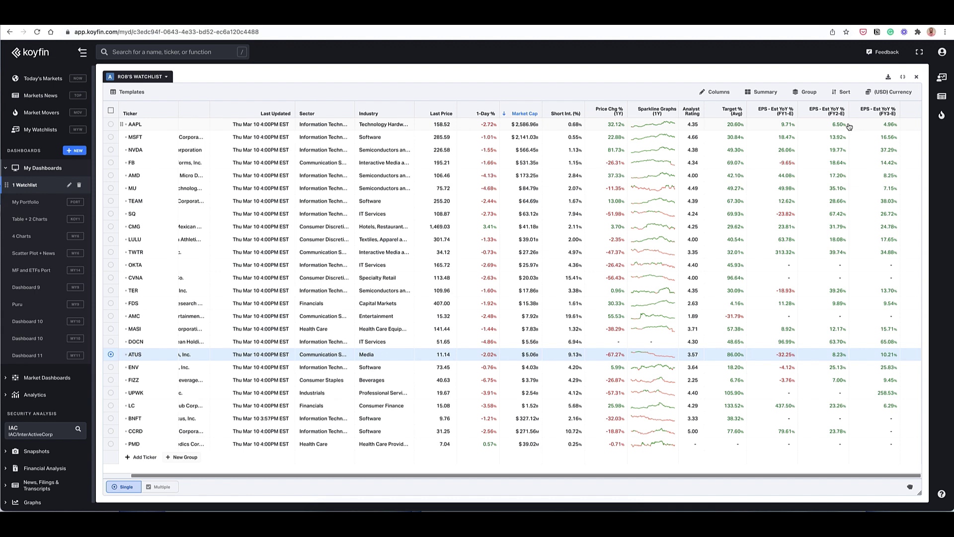
- Start a new custom formula column and label it FY3-FY2
left_click(715, 94)
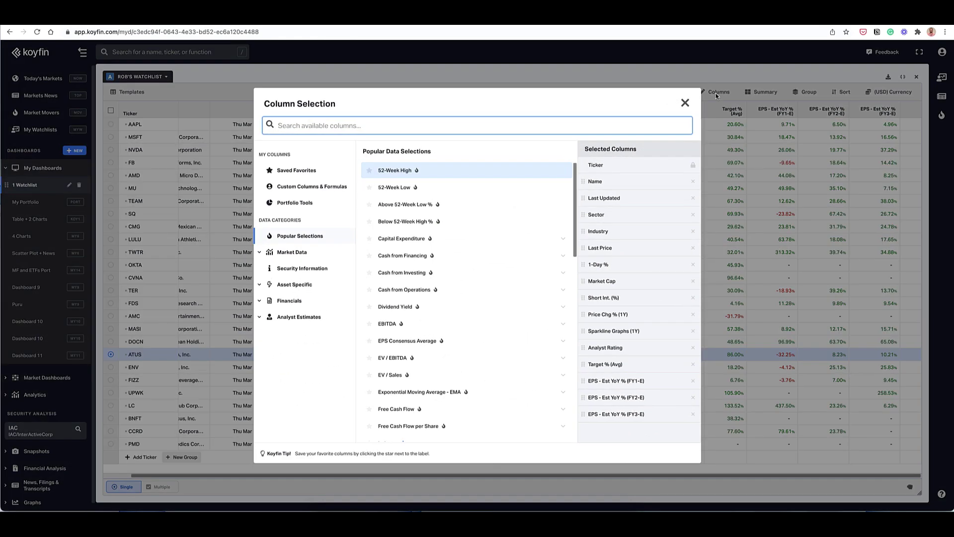
left_click(292, 188)
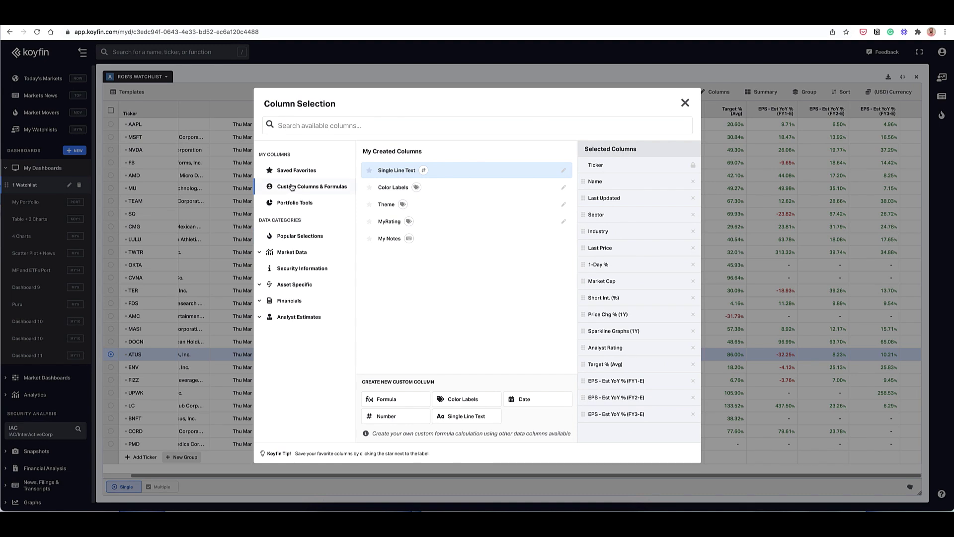
left_click(391, 403)
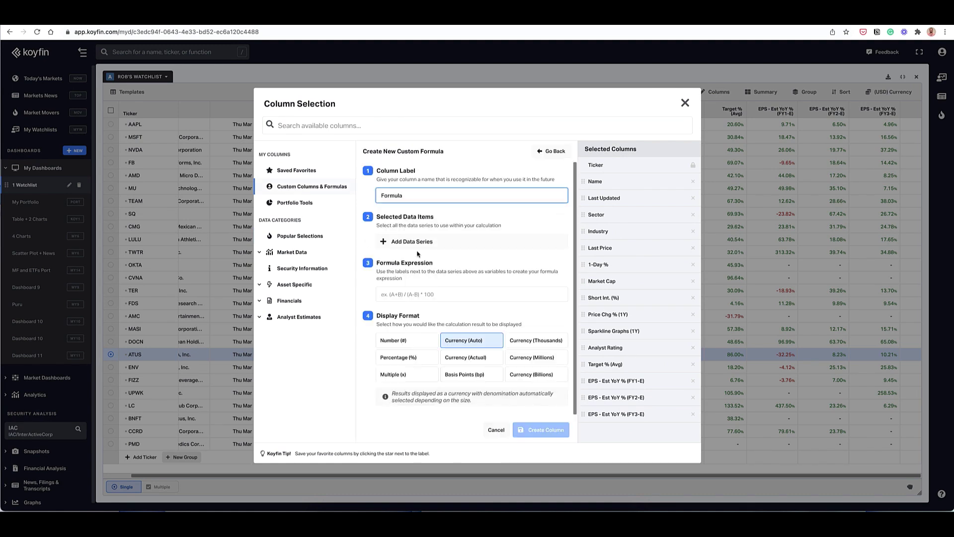
double_click(416, 198)
type("FY3-FY2")
left_click(413, 242)
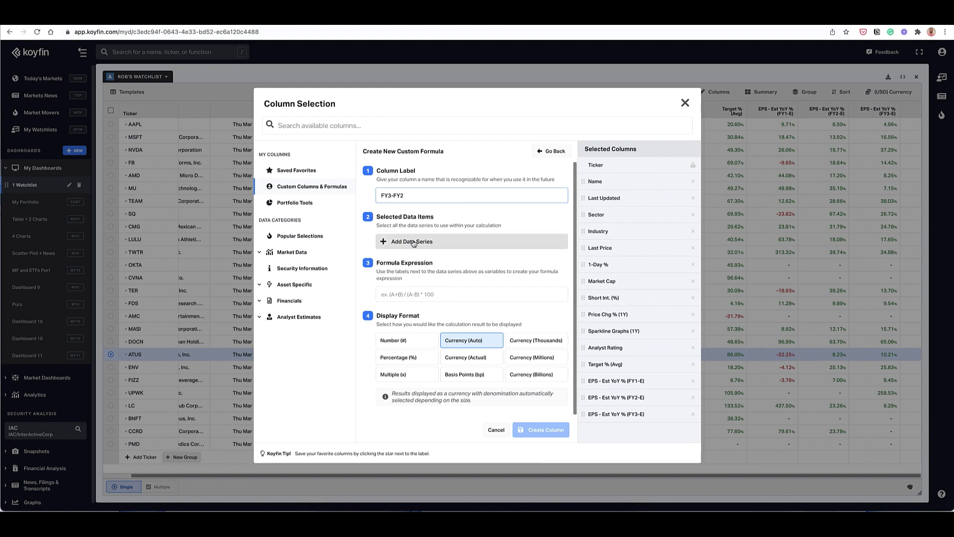
- Add EPS Estimate Y/Y Chg% (FY3E) from Analyst Estimates > Forward Growth as item A
left_click(409, 365)
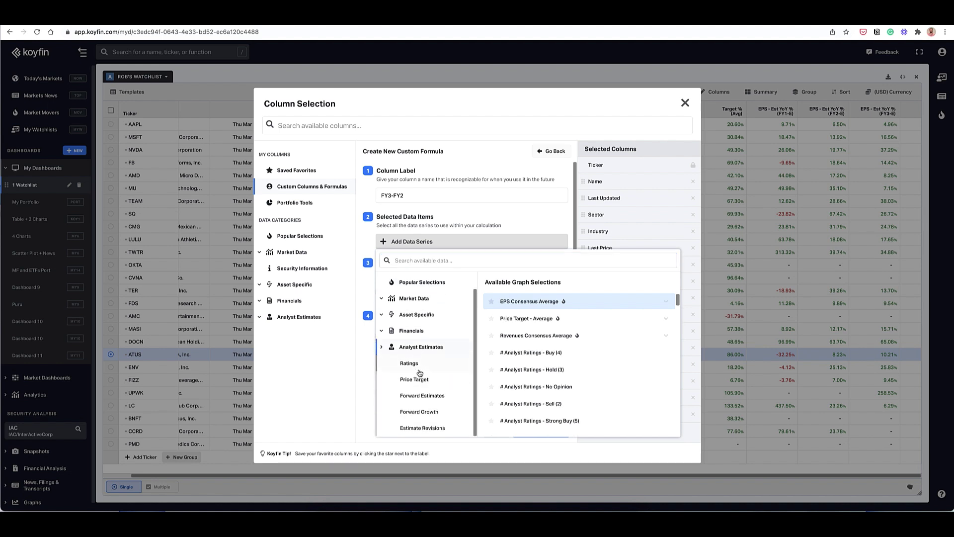
left_click(418, 412)
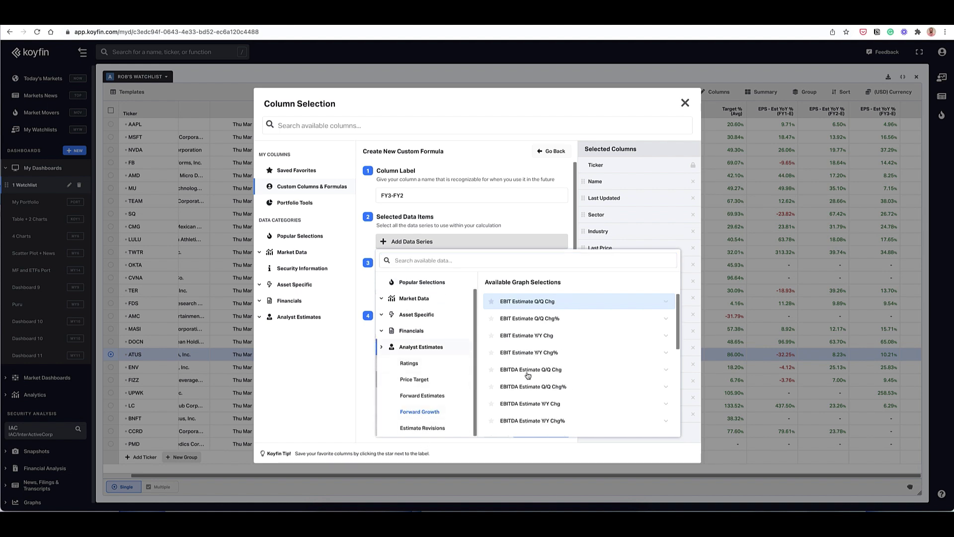
scroll(534, 374, "down", 5)
scroll(546, 393, "up", 5)
scroll(543, 360, "down", 3)
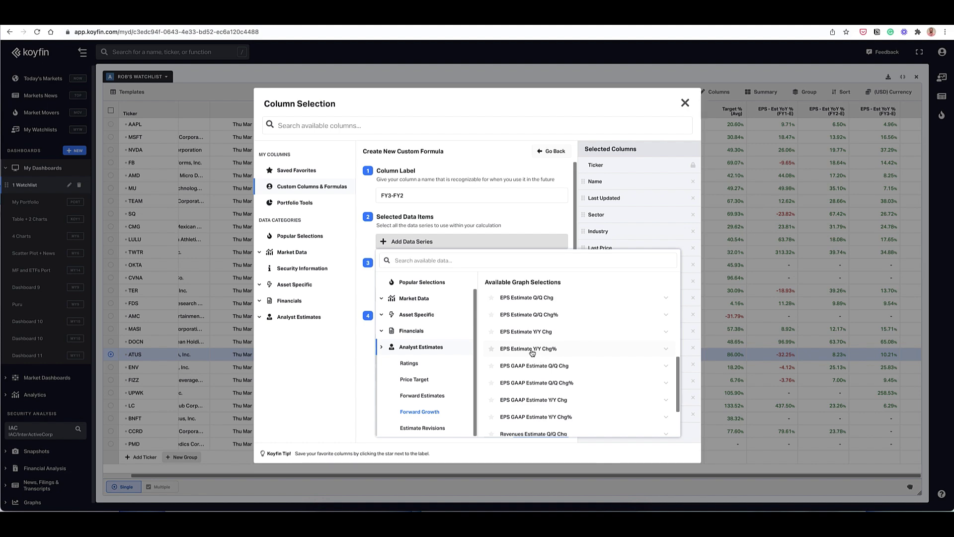
left_click(534, 354)
left_click(529, 335)
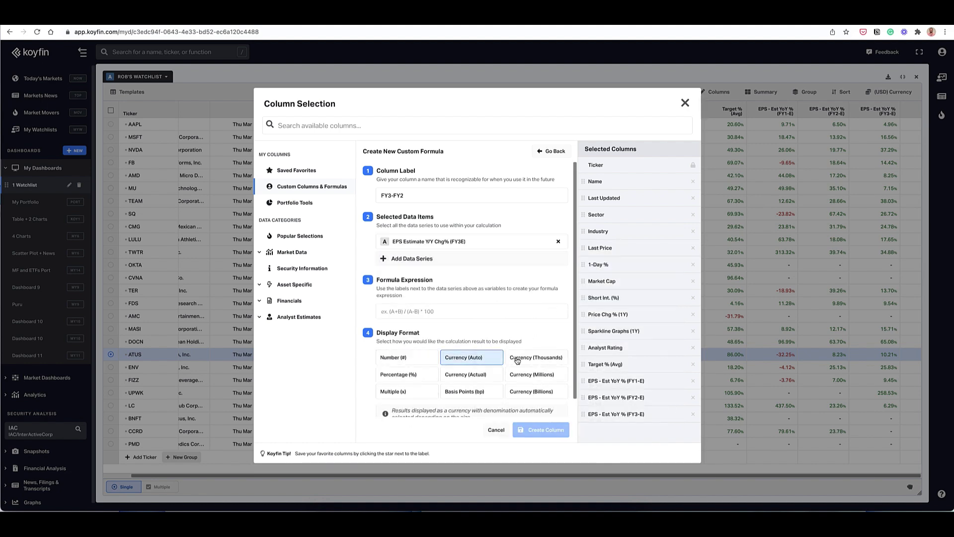
- Add EPS Estimate Y/Y Chg% (FY2E) as item B of the formula
left_click(412, 259)
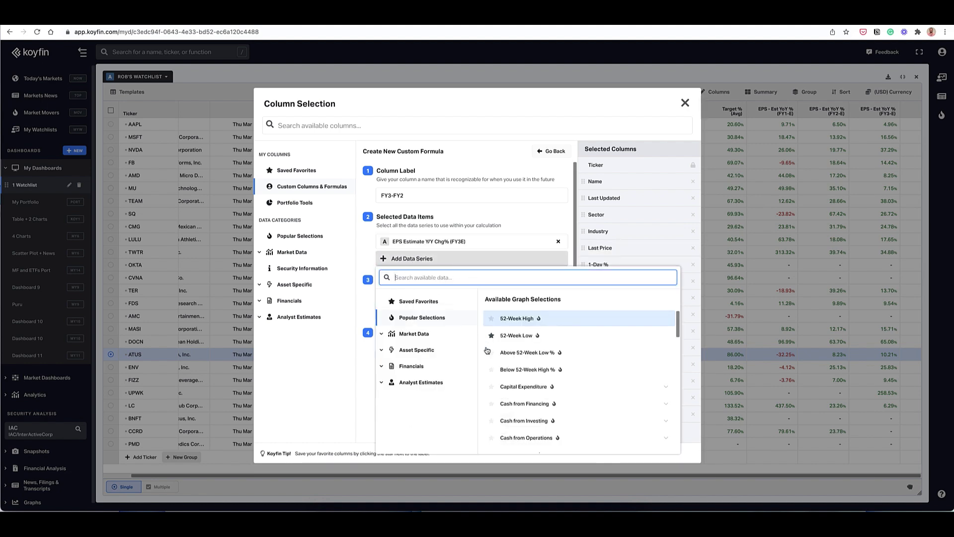
left_click(421, 382)
left_click(419, 446)
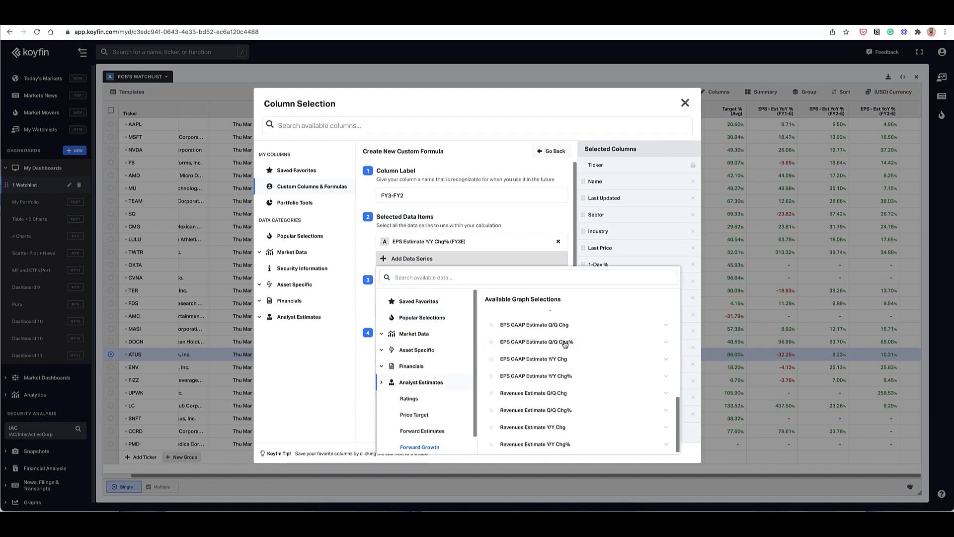
scroll(542, 399, "up", 2)
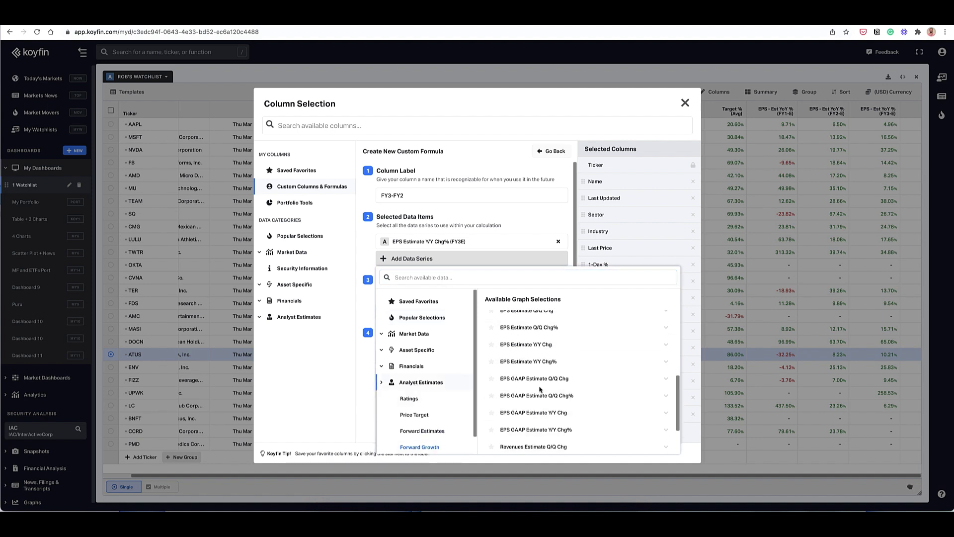
left_click(536, 371)
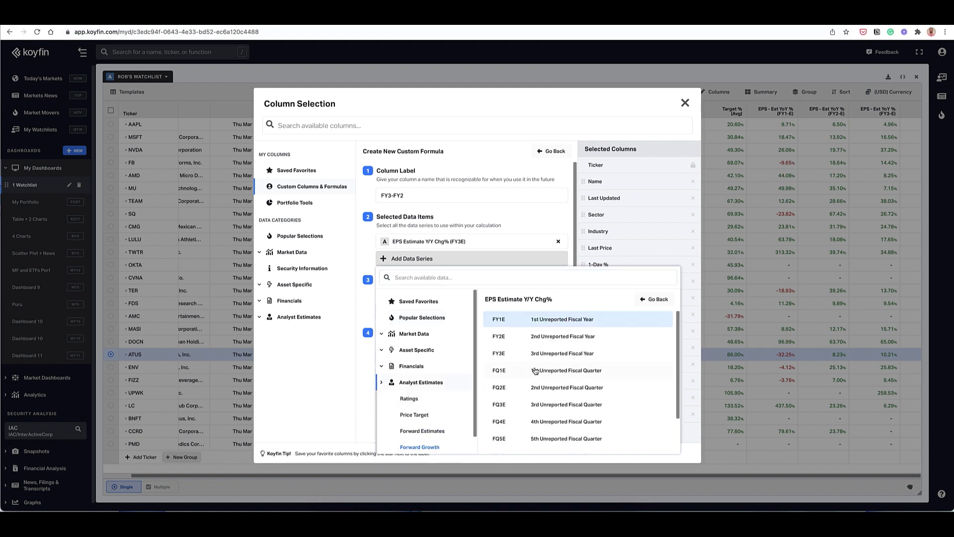
left_click(534, 336)
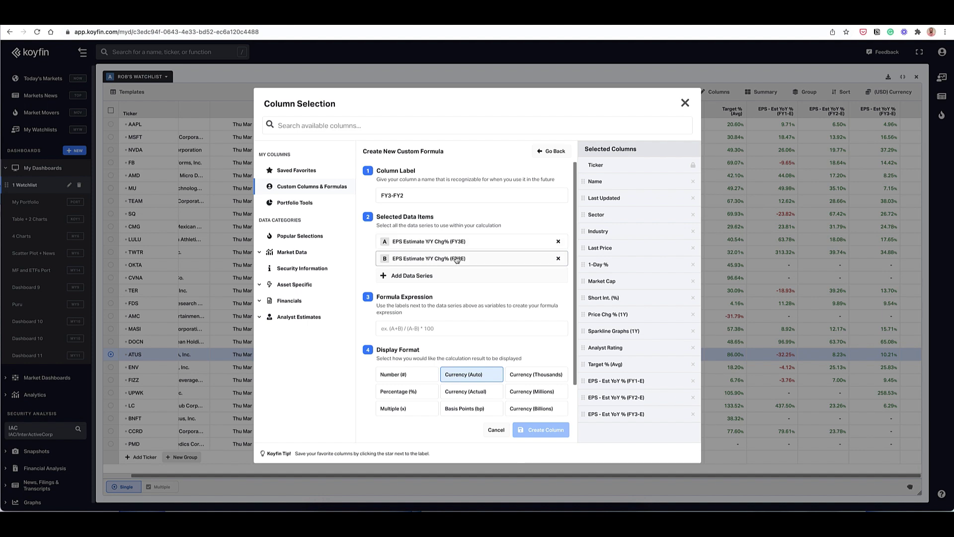
- Set the formula to A-B in Basis Points (bp), create it, and add FY3-FY2 to the table
left_click(415, 330)
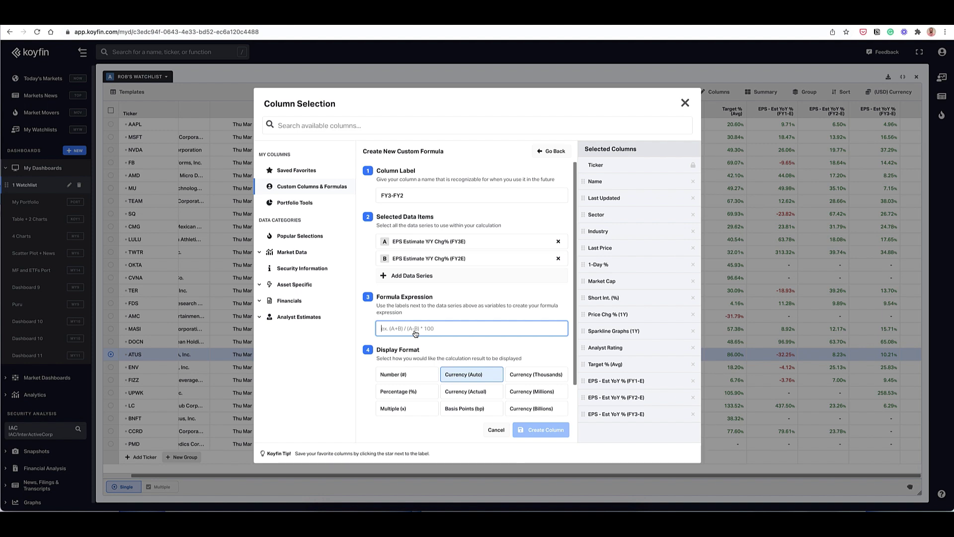
type("A-B")
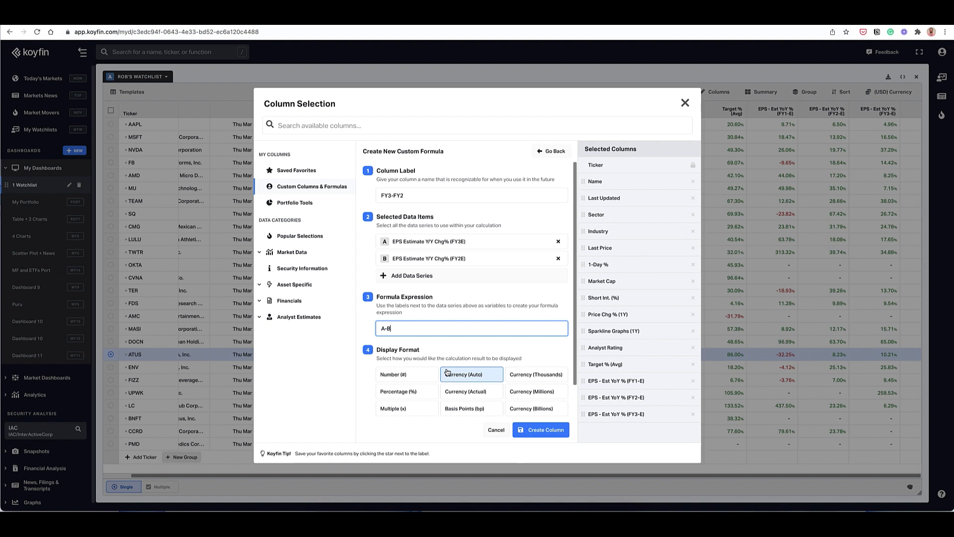
left_click(464, 412)
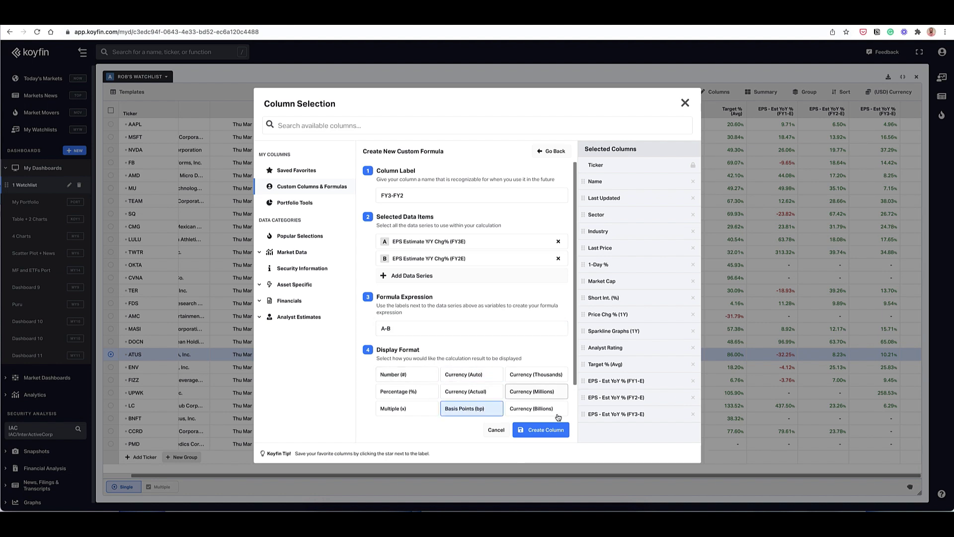
left_click(537, 433)
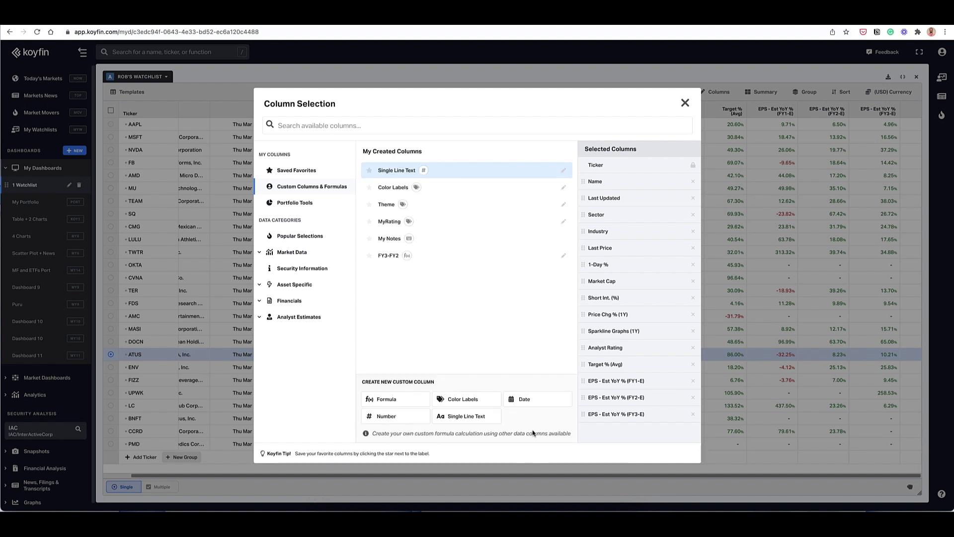
left_click(389, 256)
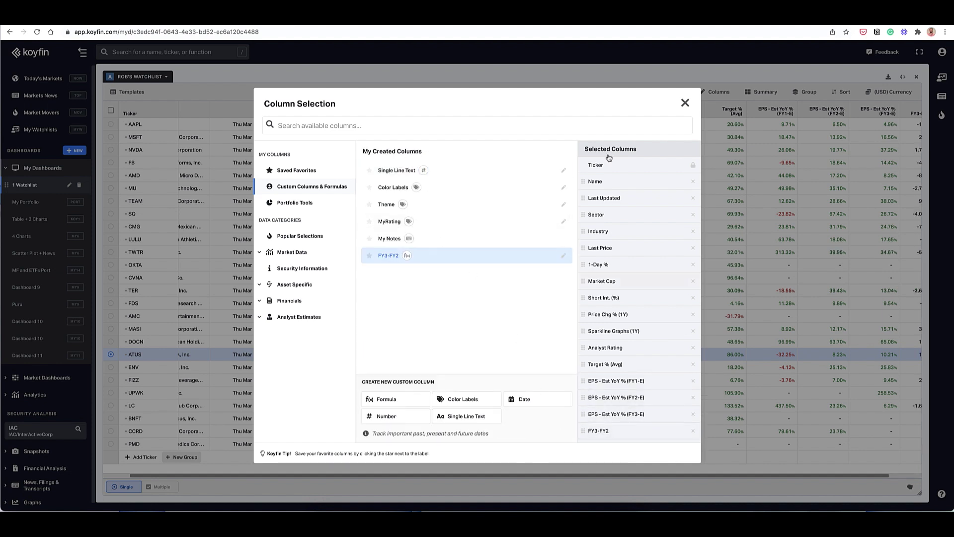
left_click(684, 103)
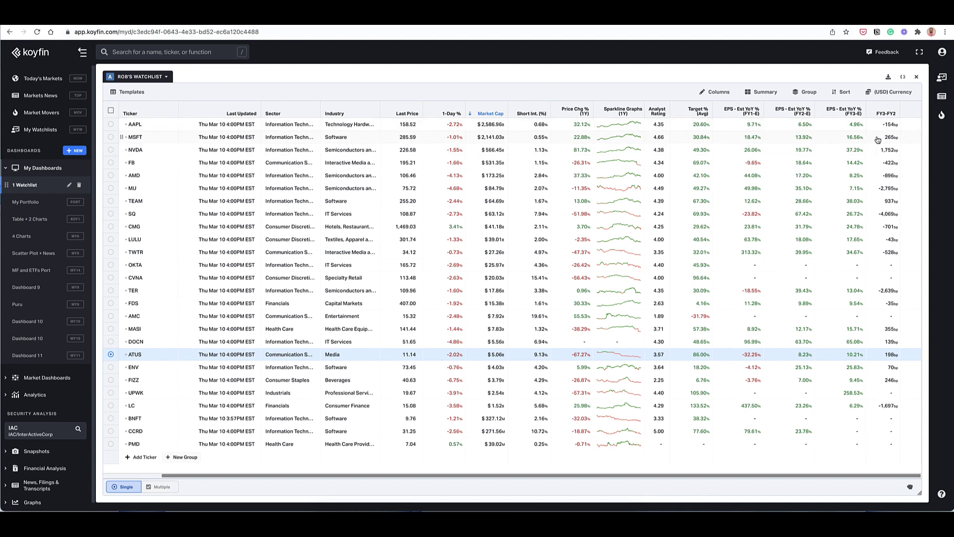
- Sort the watchlist by the FY3-FY2 column in descending order
left_click(879, 114)
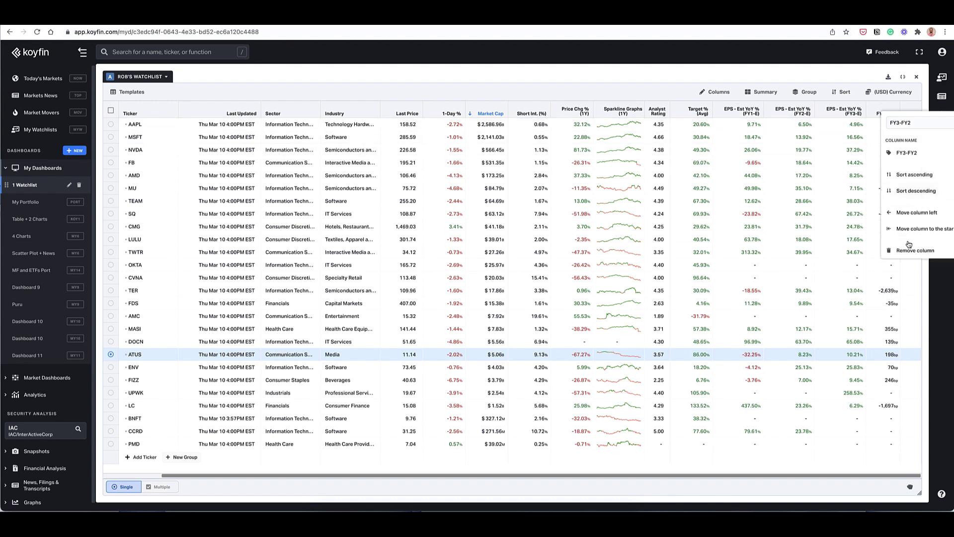
left_click(909, 191)
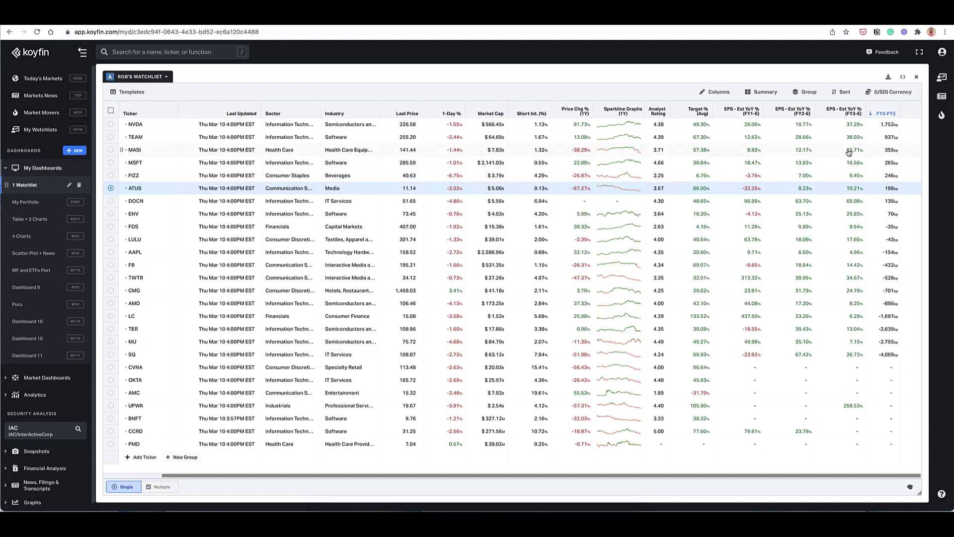
left_click(715, 93)
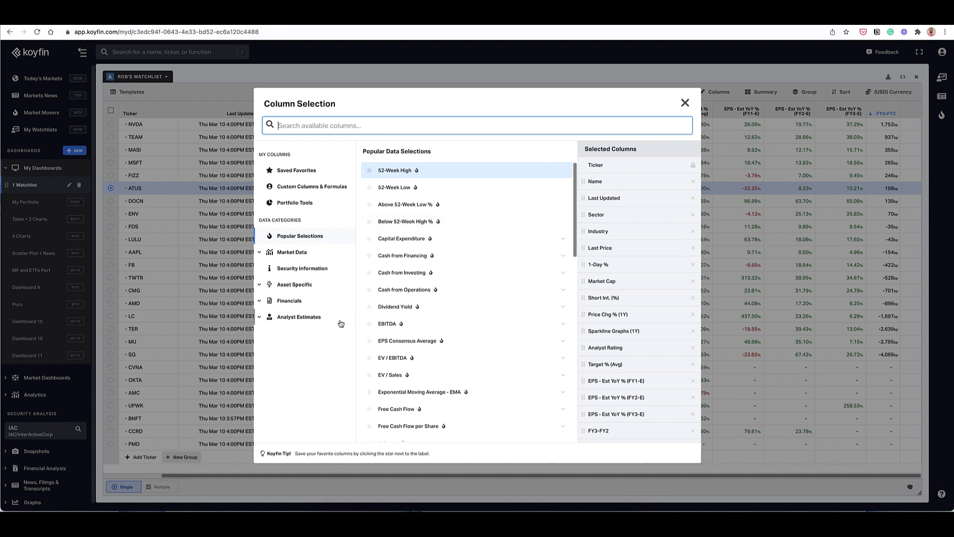
- Start a formula column labelled Cash / Mkt Cap with Cash And Equivalents (FQ) as item A
left_click(324, 184)
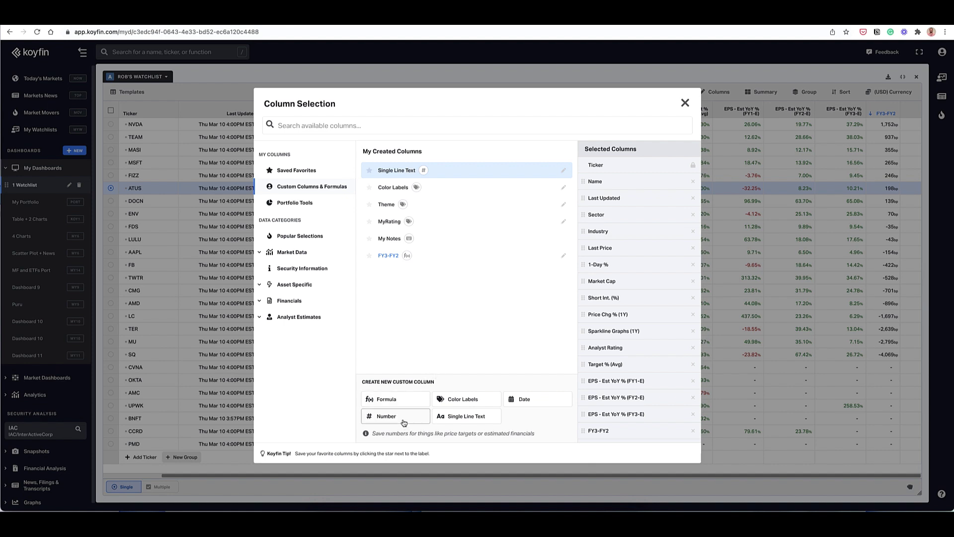
left_click(400, 400)
double_click(418, 193)
type("Cash / Mkt Cap")
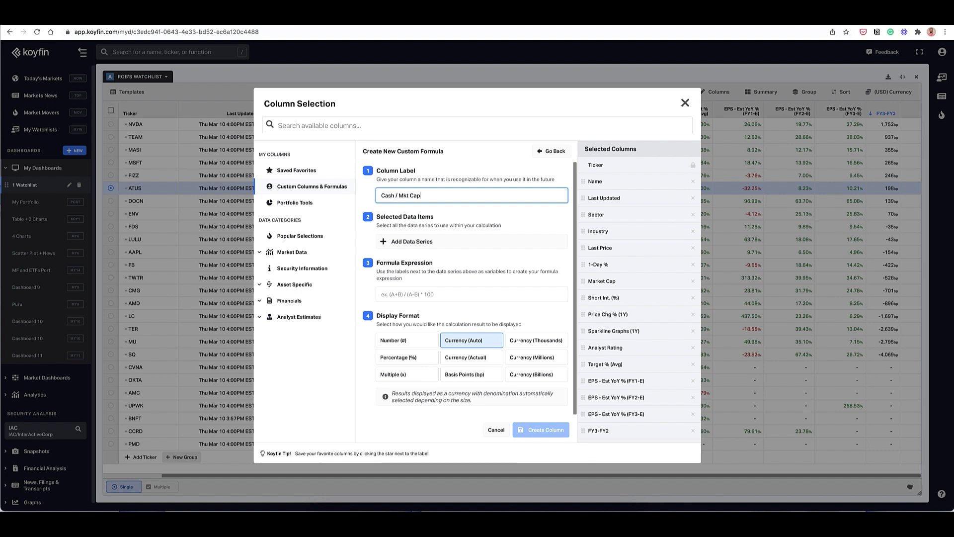
left_click(457, 239)
type("cash")
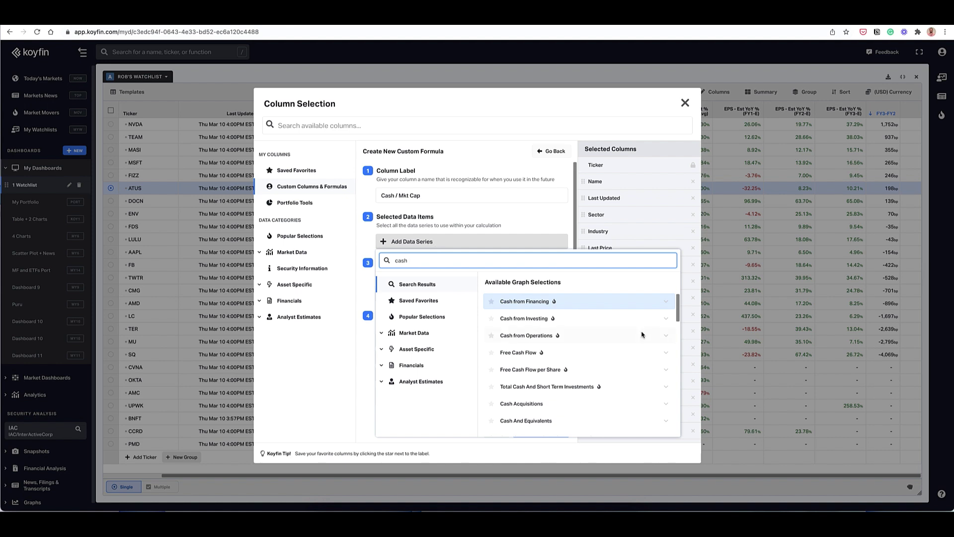
scroll(546, 367, "down", 1)
left_click(545, 413)
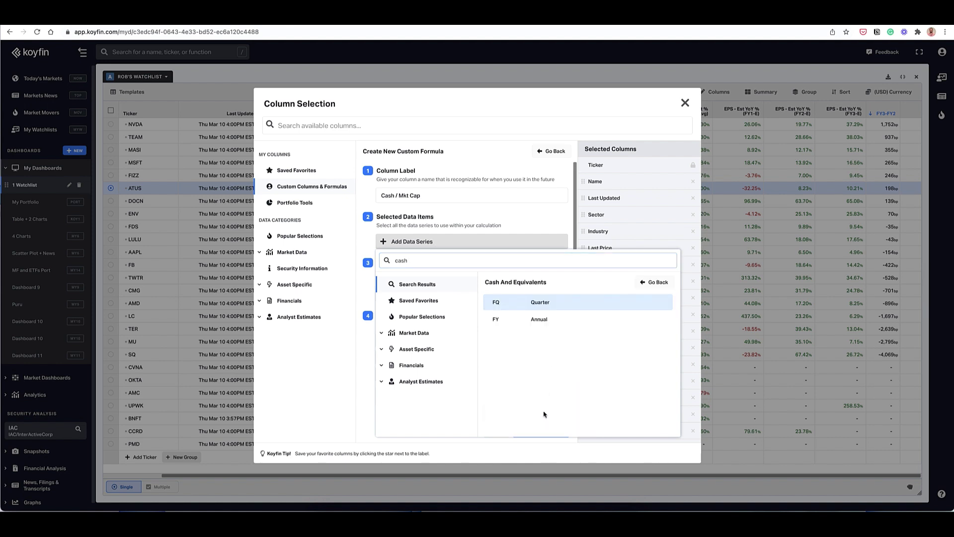
left_click(555, 305)
- Add Market Capitalization as item B, set formula A/B as a Percentage, and create the column
left_click(412, 259)
type("market cap")
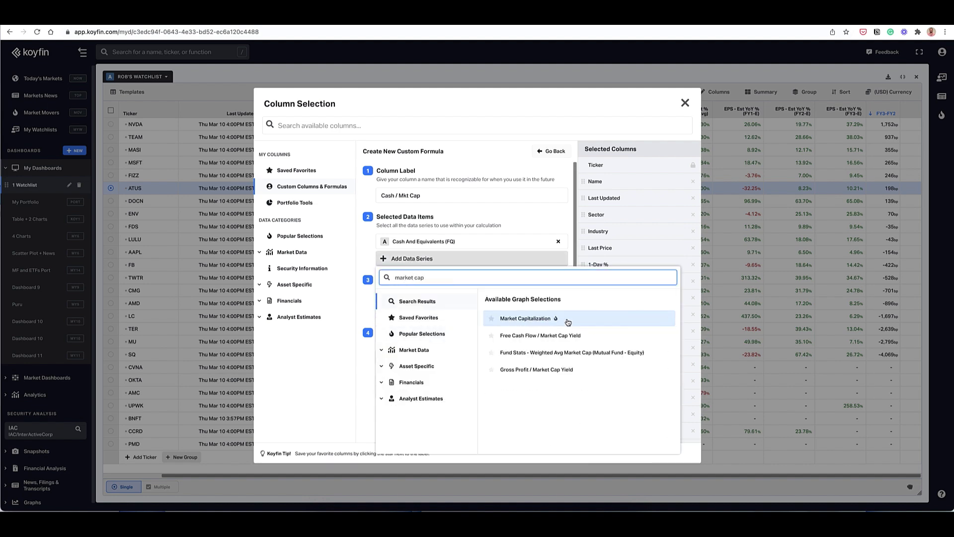
left_click(517, 319)
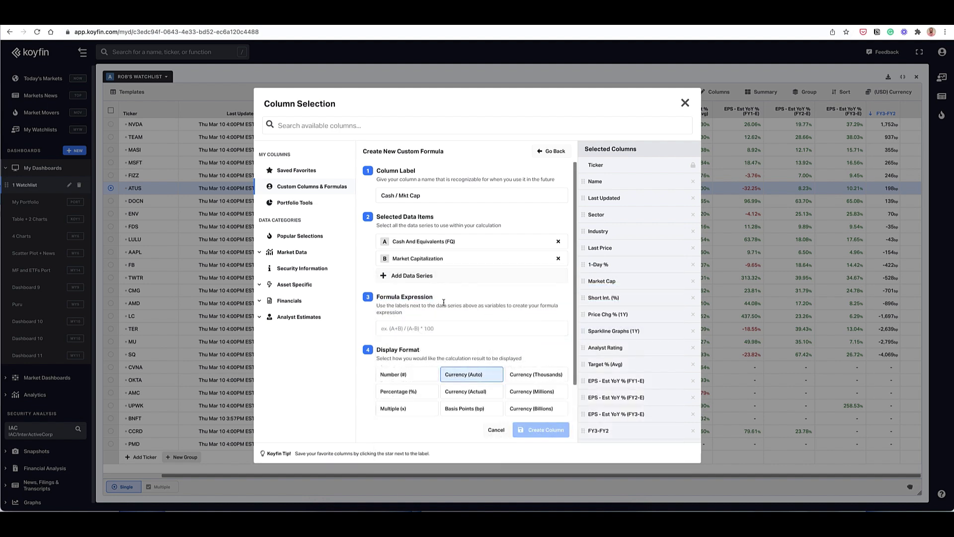
left_click(421, 330)
type("A/B")
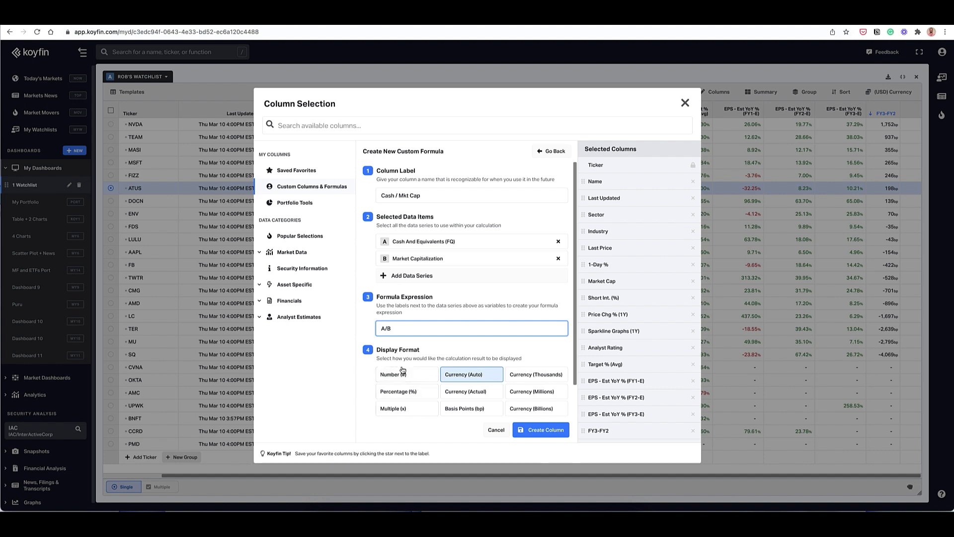
left_click(405, 390)
left_click(542, 429)
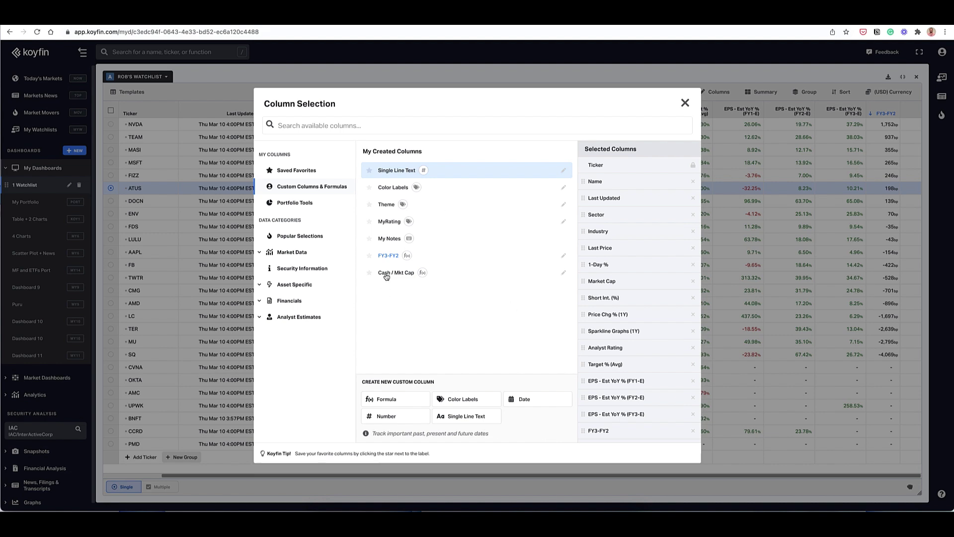
- Add the Cash / Mkt Cap column to the watchlist table and review its values
left_click(387, 273)
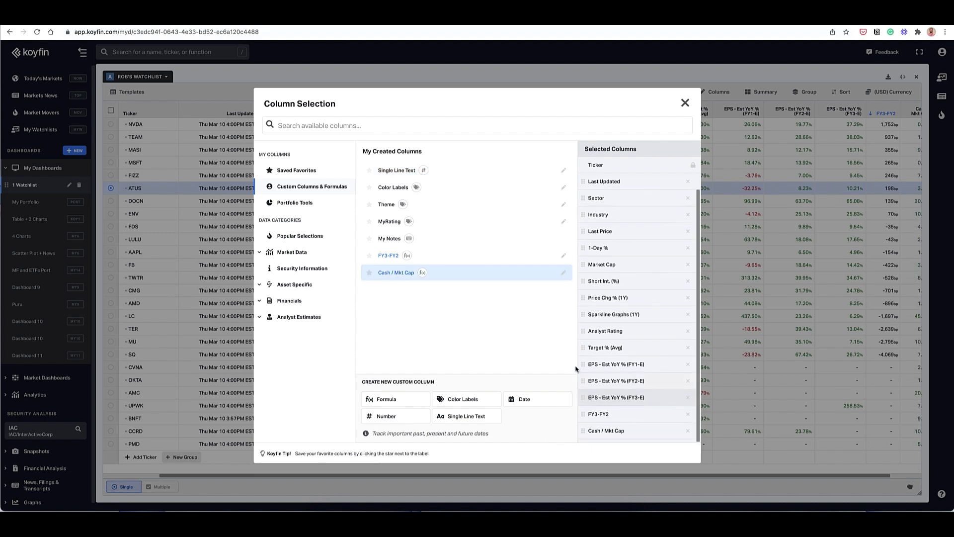
left_click(685, 104)
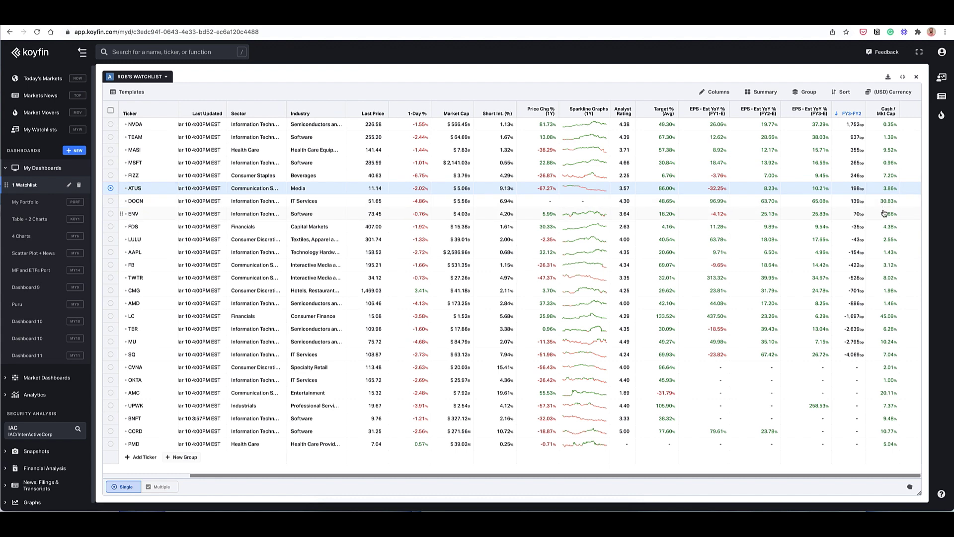
scroll(885, 210, "left", 3)
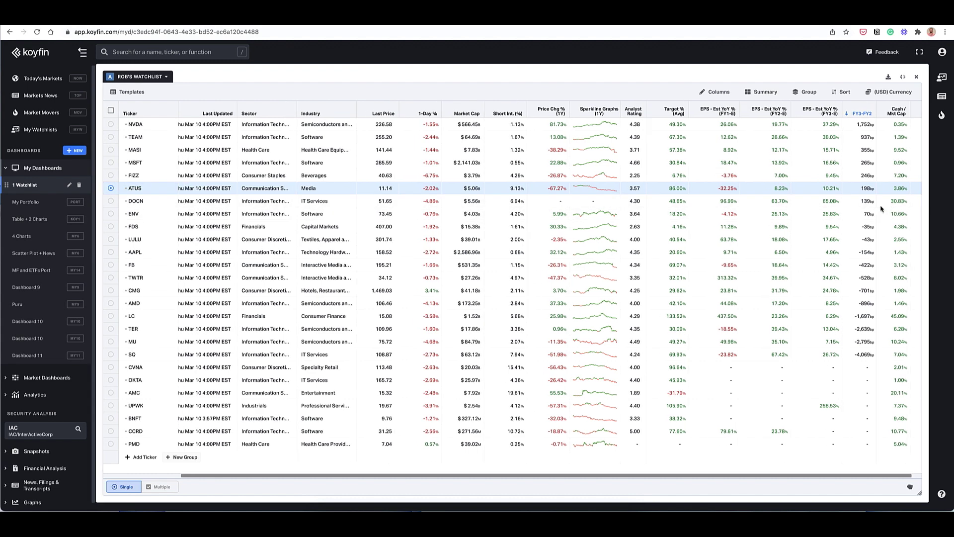
scroll(881, 209, "left", 2)
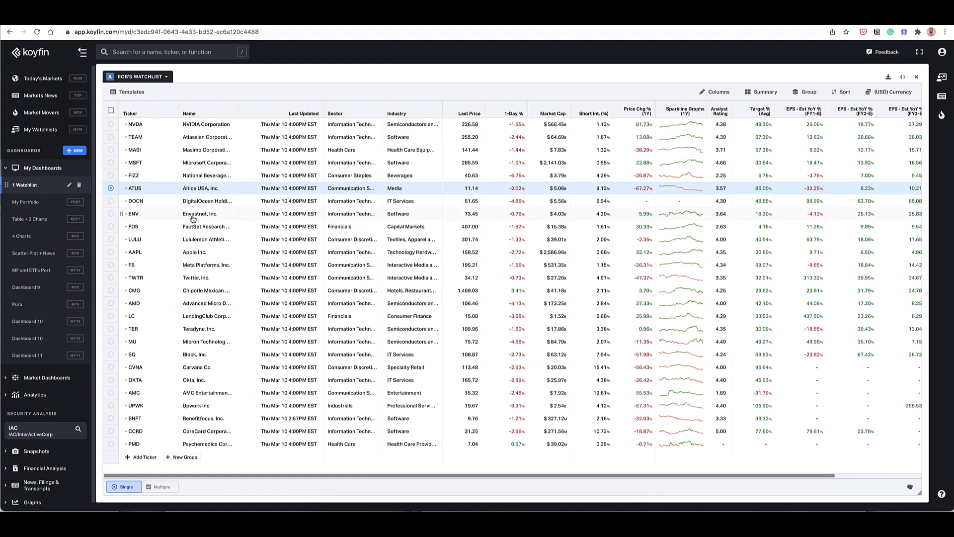
scroll(193, 219, "right", 2)
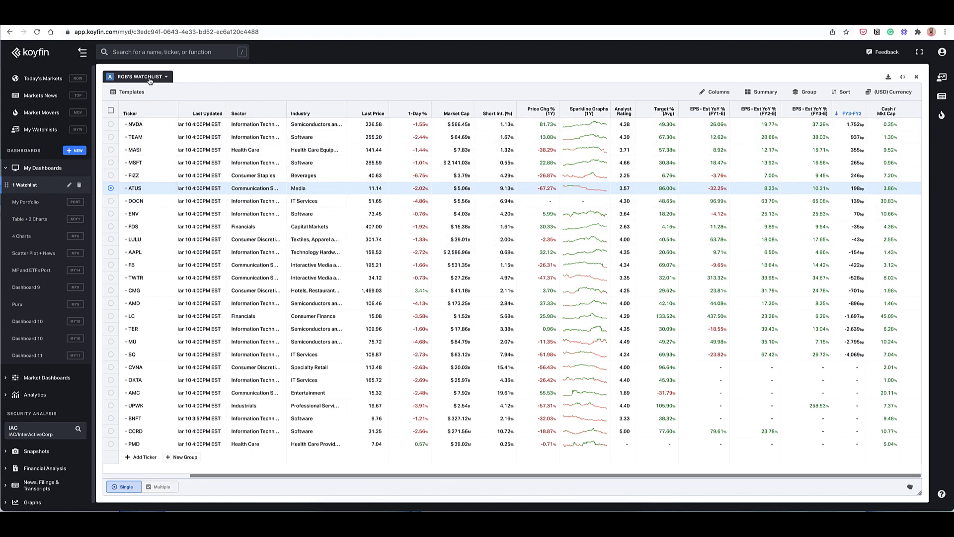
- Overwrite the Standard template with the current watchlist column layout
left_click(119, 94)
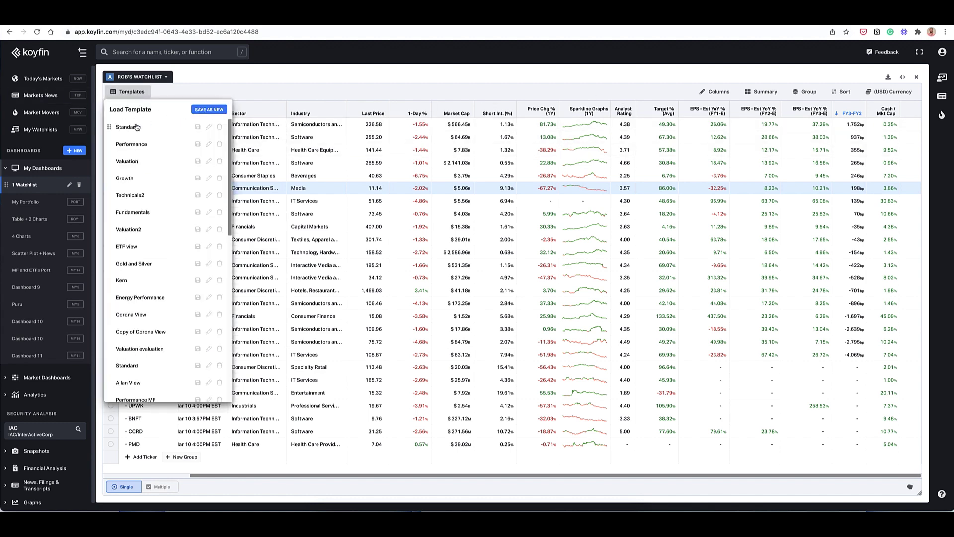
left_click(197, 130)
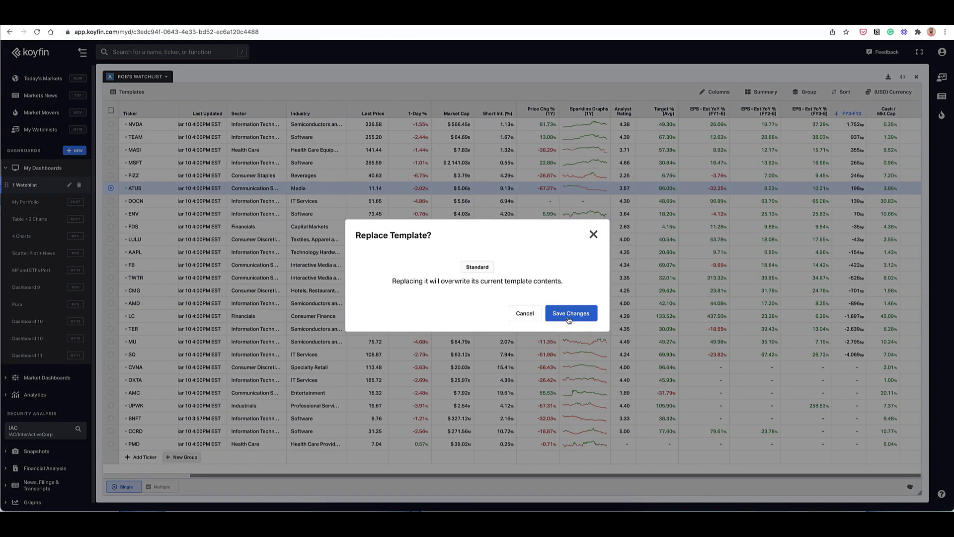
left_click(562, 313)
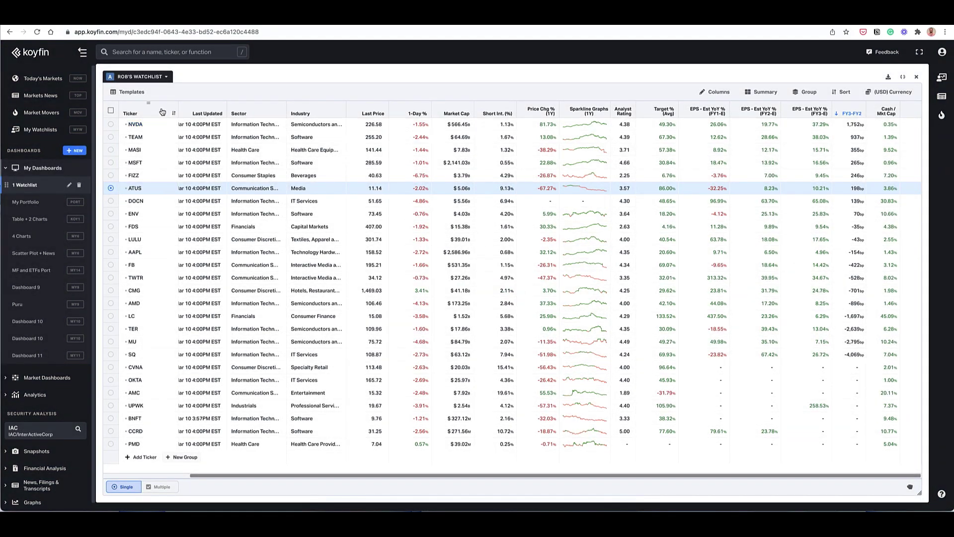
scroll(695, 231, "left", 3)
scroll(773, 203, "right", 2)
scroll(714, 195, "left", 2)
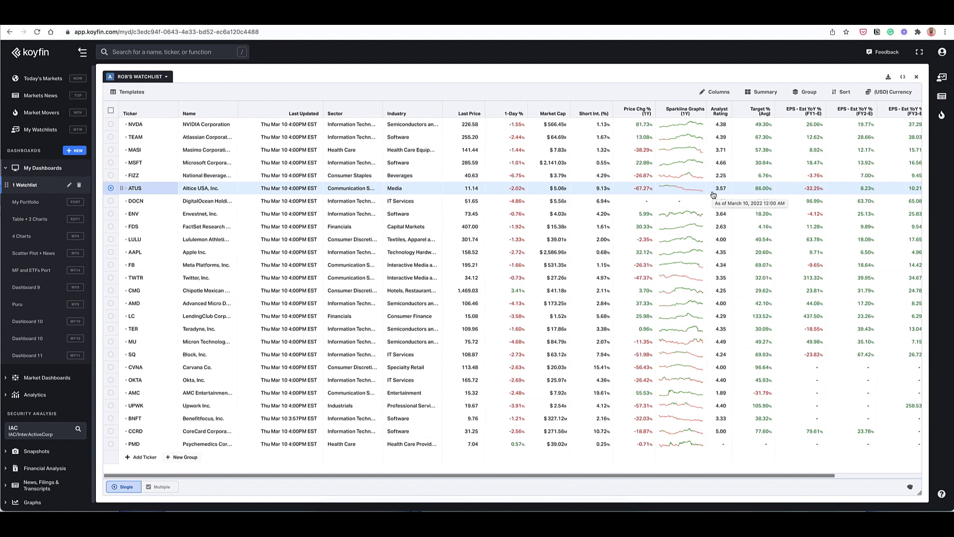
scroll(710, 188, "right", 1)
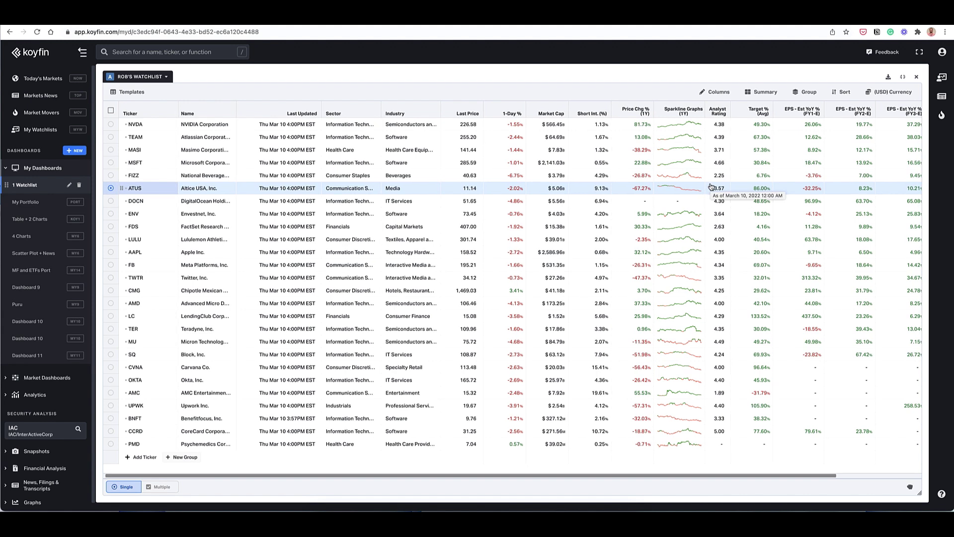